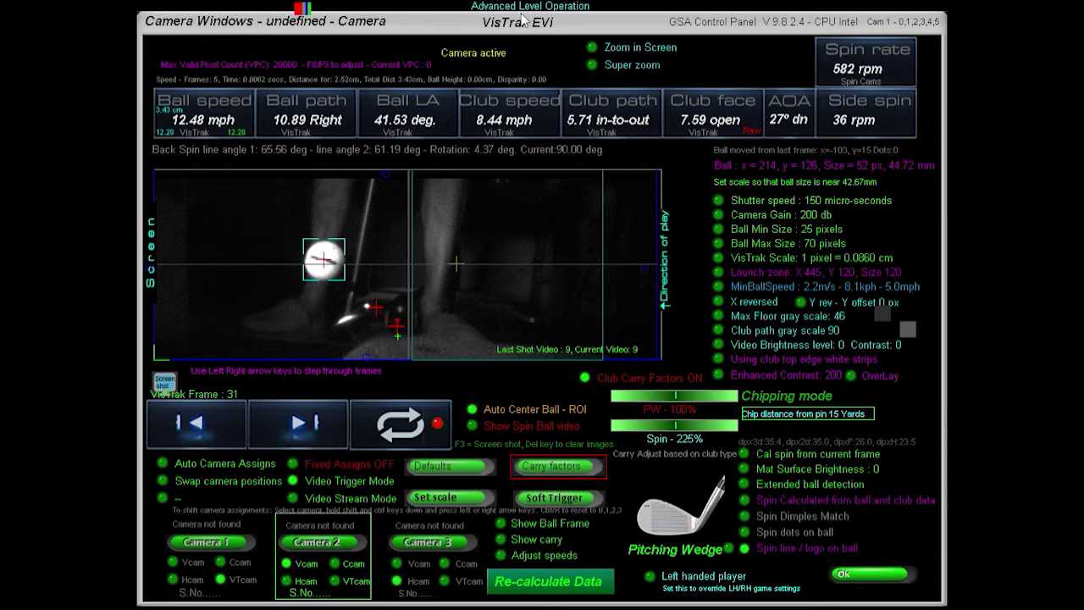
Play the recorded shot video and loop it to watch the line-marked ball leave the club.
key("Right")
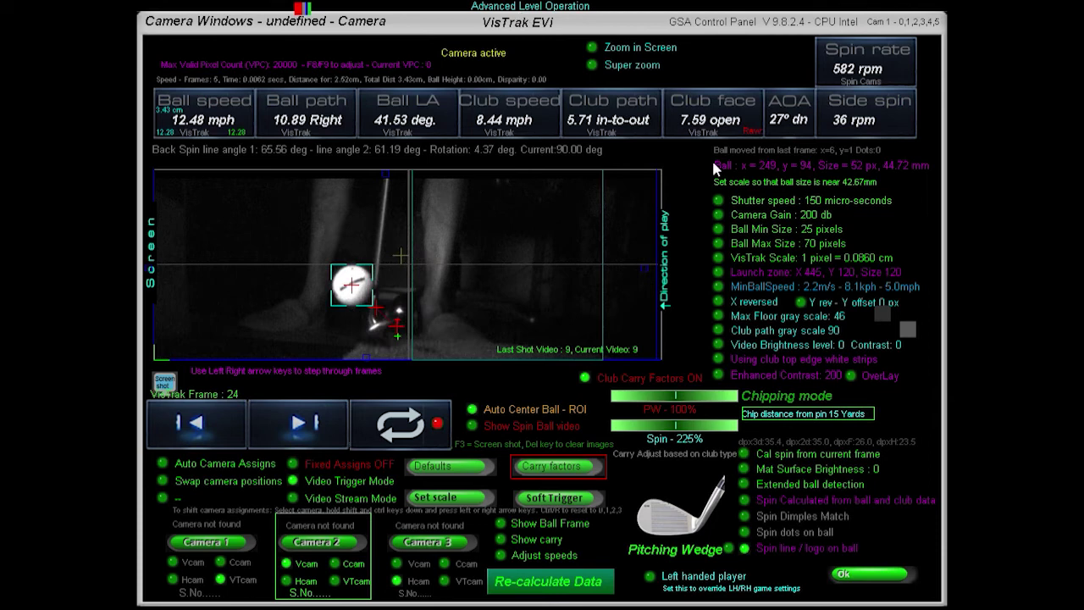
left_click(337, 421)
left_click(394, 432)
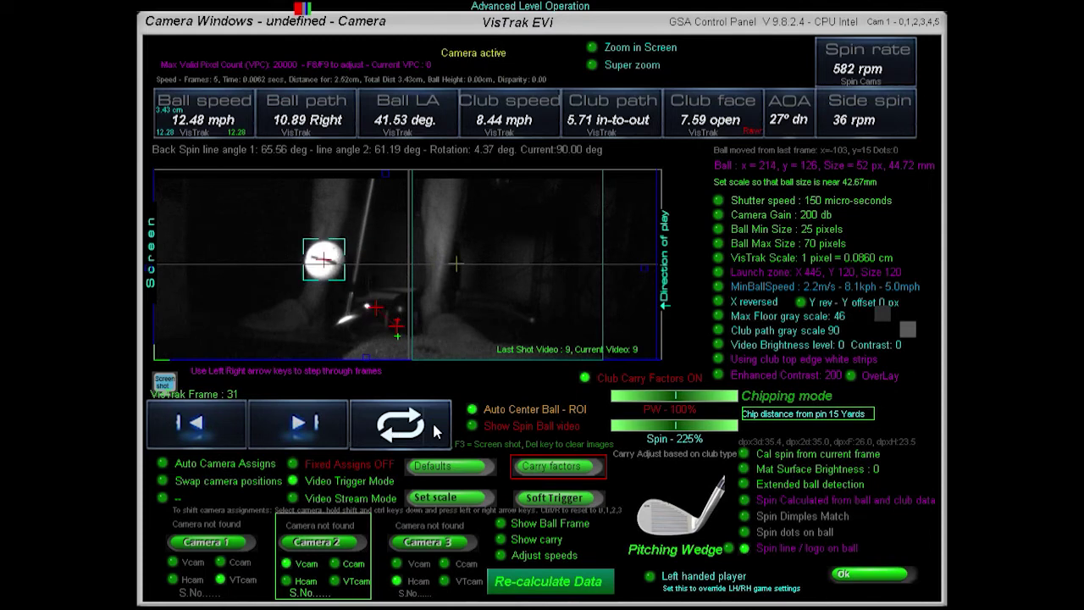
Turn on the spin ball video, using the spin line / logo on ball method.
left_click(783, 531)
left_click(784, 531)
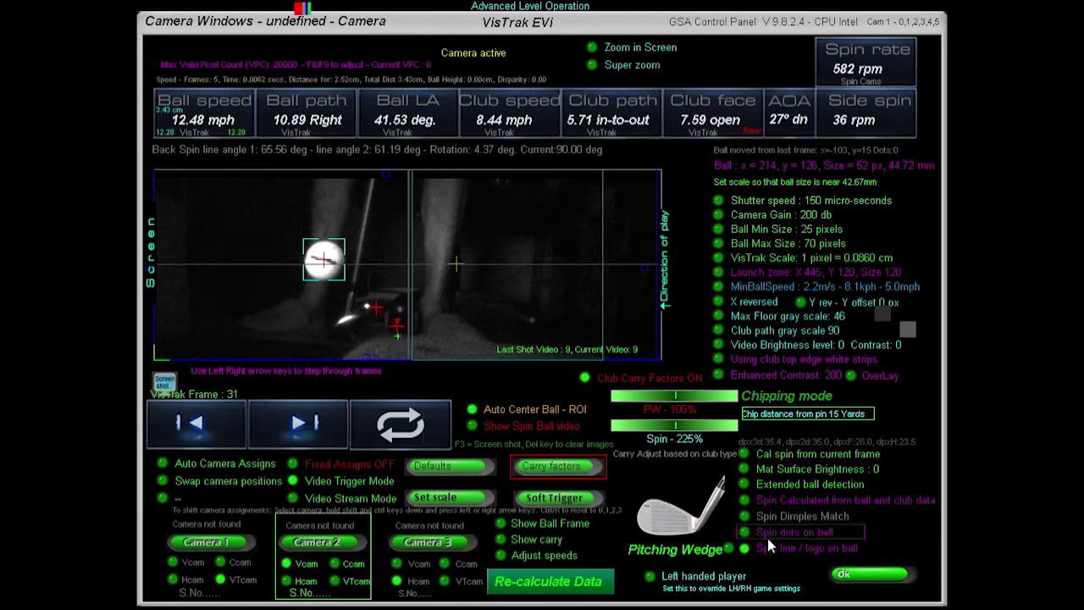
left_click(481, 424)
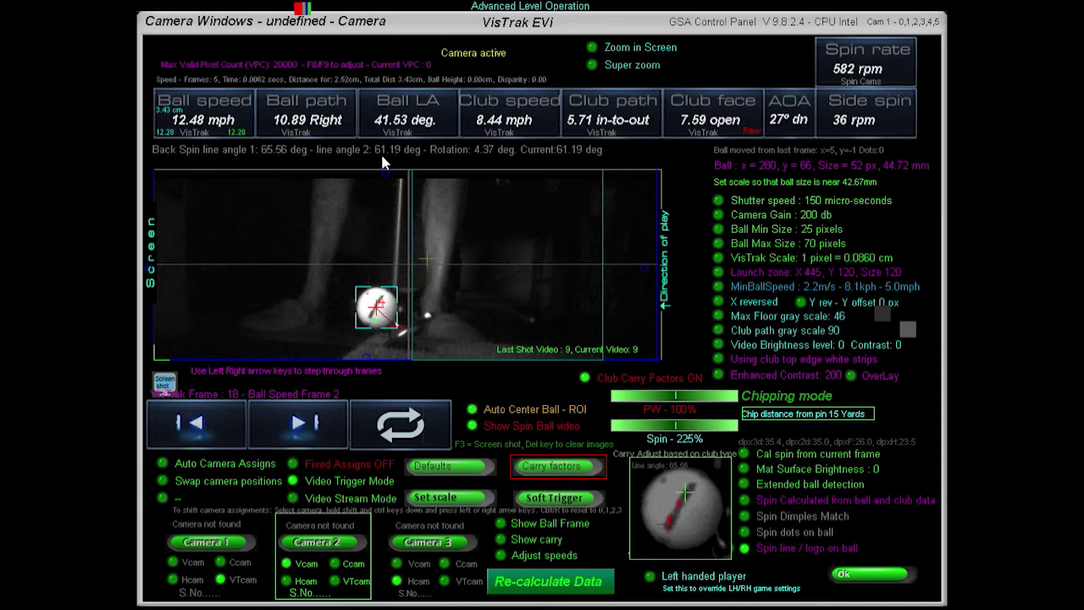
Step forward through the shot frames to frame 26 to examine how the ball's line angle changes.
key("Left")
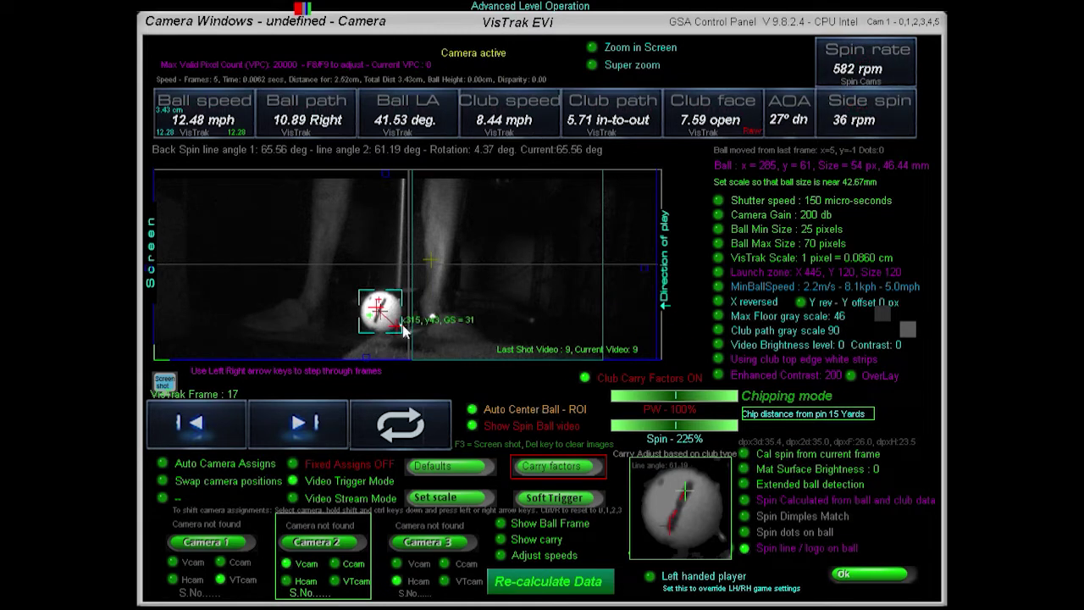
key("Right")
key("Right")
key("Right")
key("Right")
key("Right")
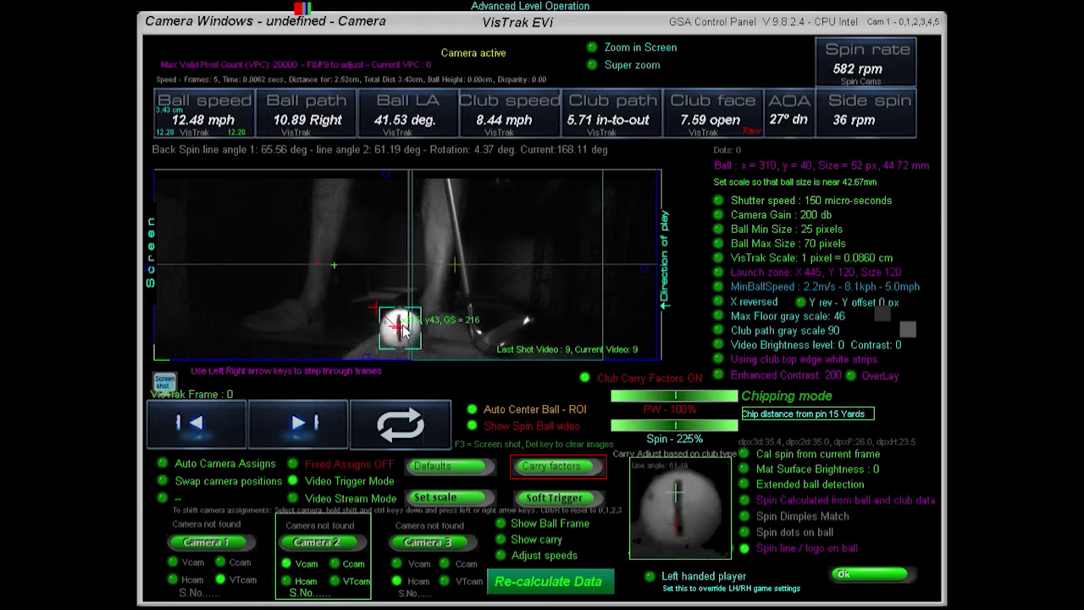
key("Right")
key("Right")
key("Right")
key("Right")
key("Right")
key("Right")
key("Right")
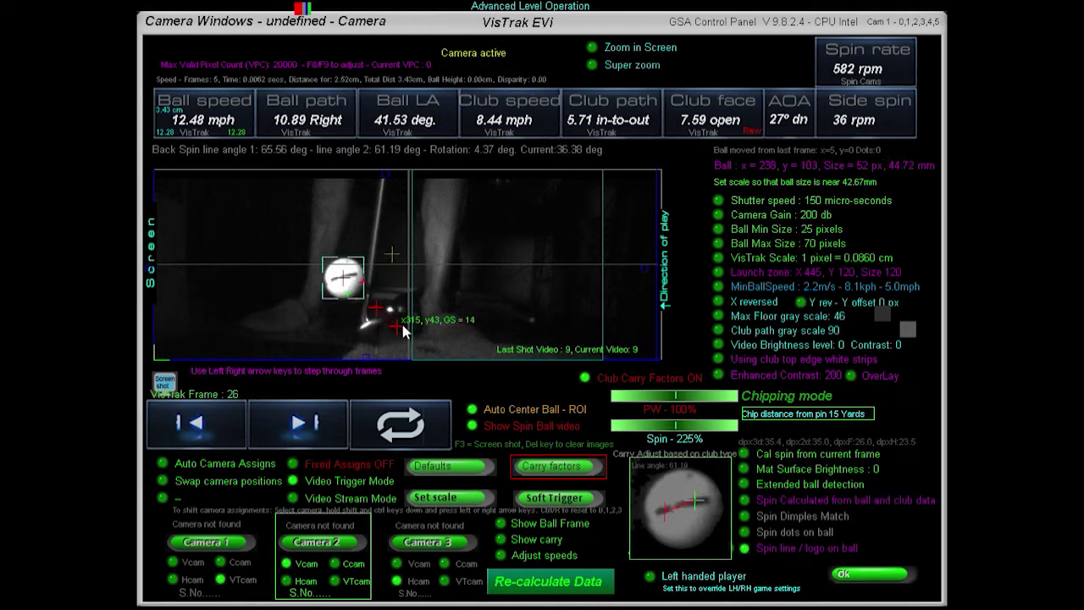
Step back through the ball-flight frames to frame 16 while comparing the current line angle.
key("Left")
key("Left")
key("Left")
key("Left")
key("Left")
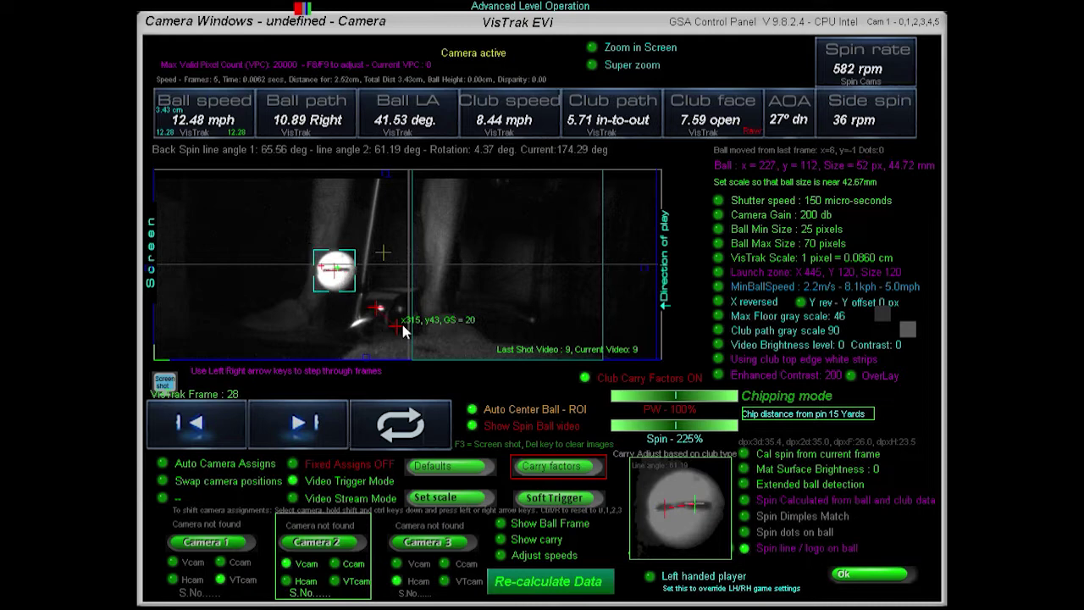
key("Left")
key("Left")
key("Left")
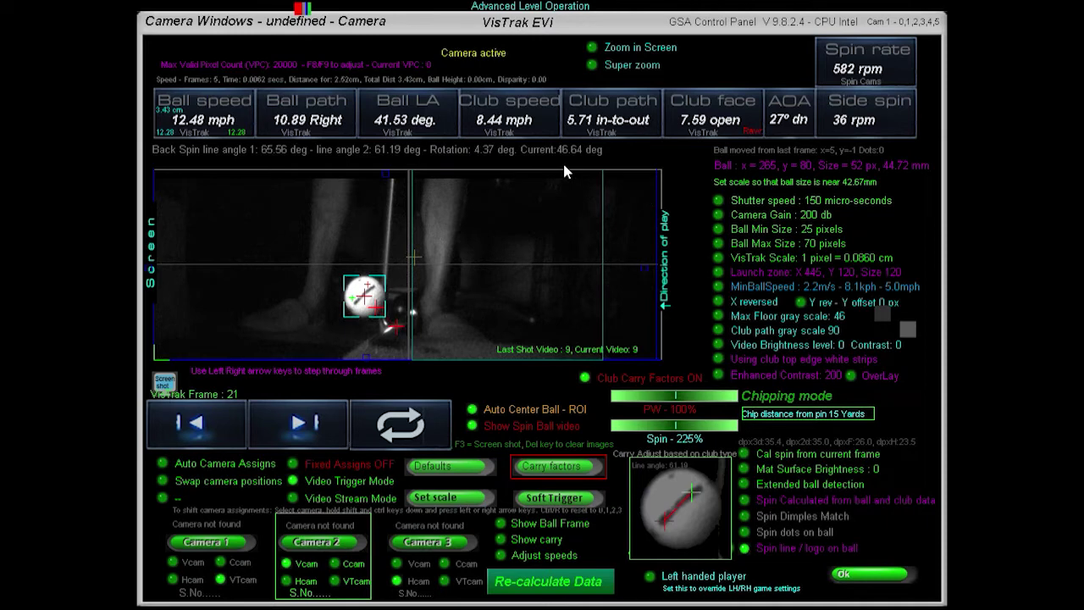
key("Left")
key("Left")
key("Left")
key("Left")
key("Left")
key("Left")
key("Left")
key("Left")
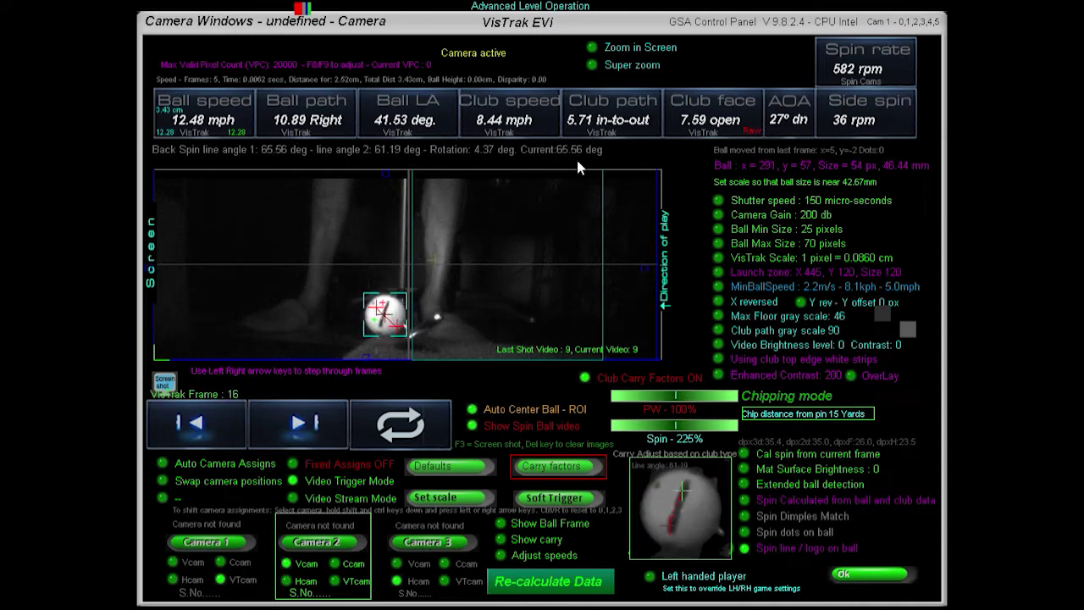
Step back past the ball strike frame to frame 6 to examine the line on the resting ball.
key("Left")
key("Left")
key("Left")
key("Left")
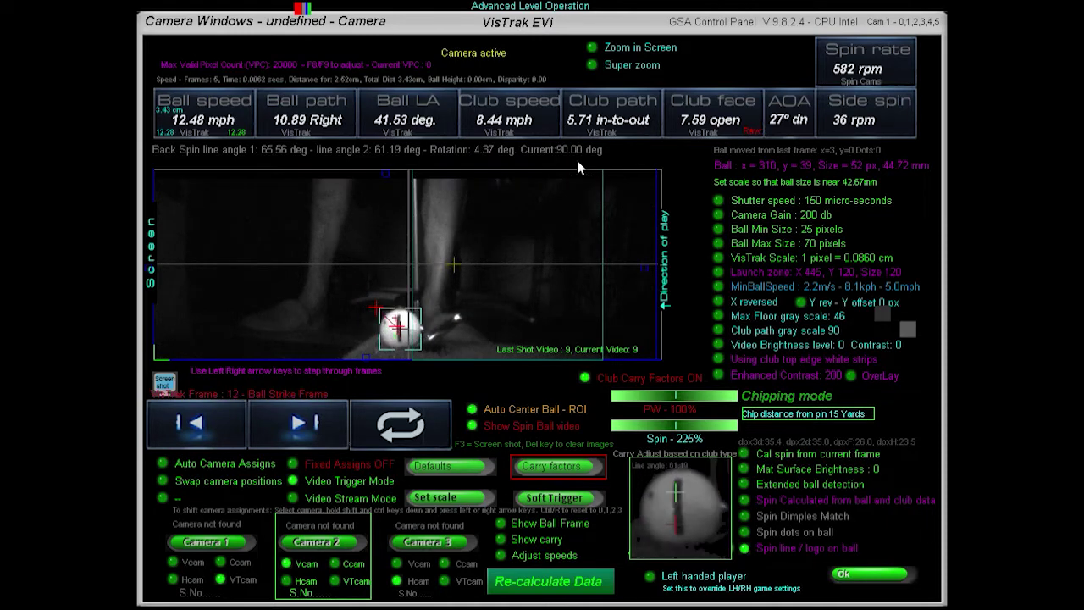
key("Left")
key("Left")
key("Left")
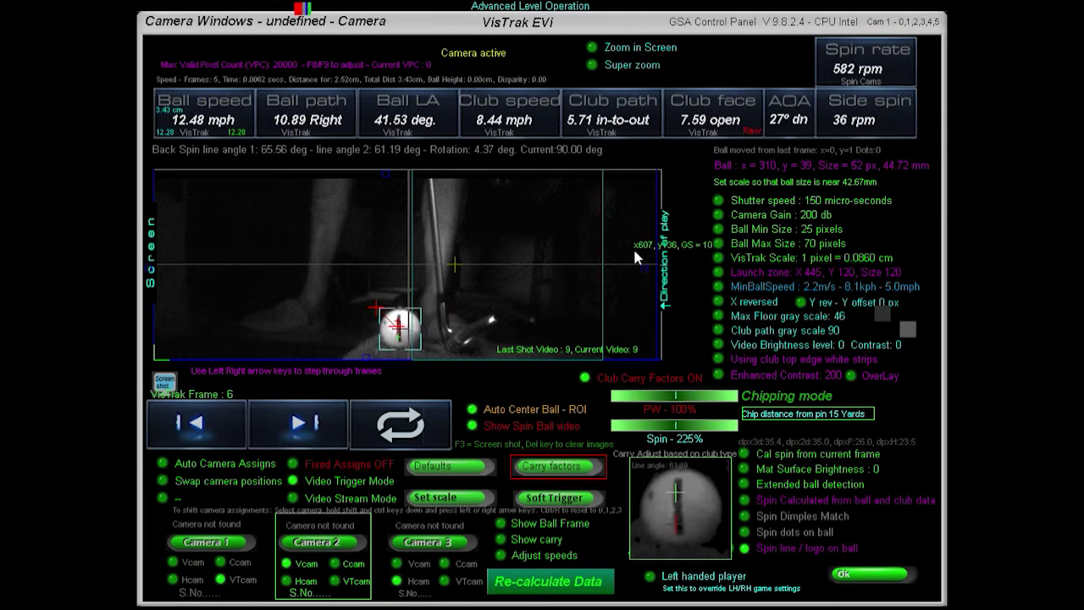
Select the Camera 1 view and loop the shot video of the dot-marked ball.
left_click(246, 544)
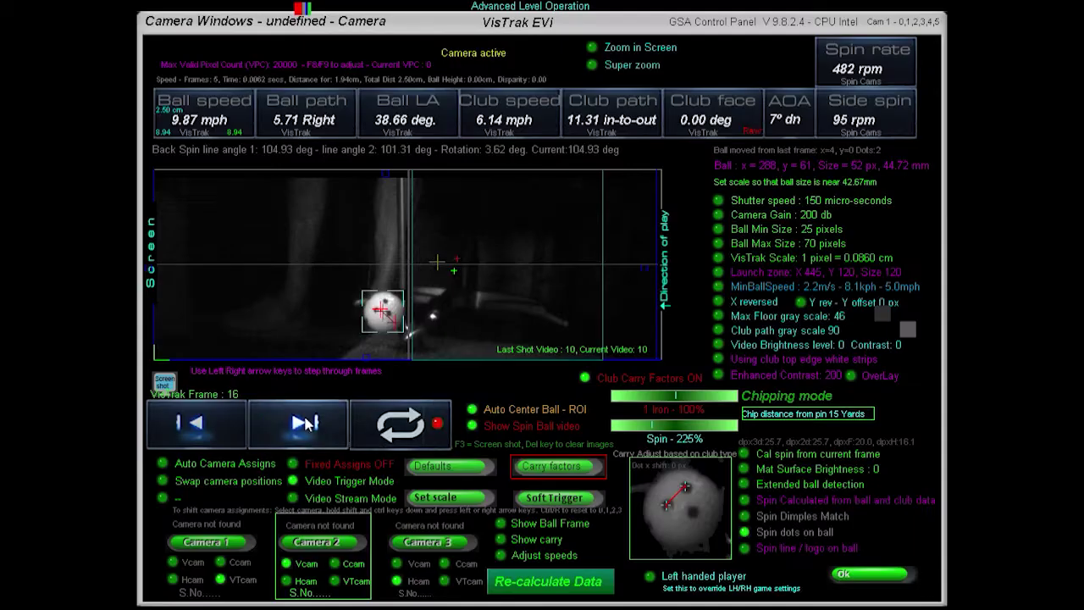
left_click(407, 434)
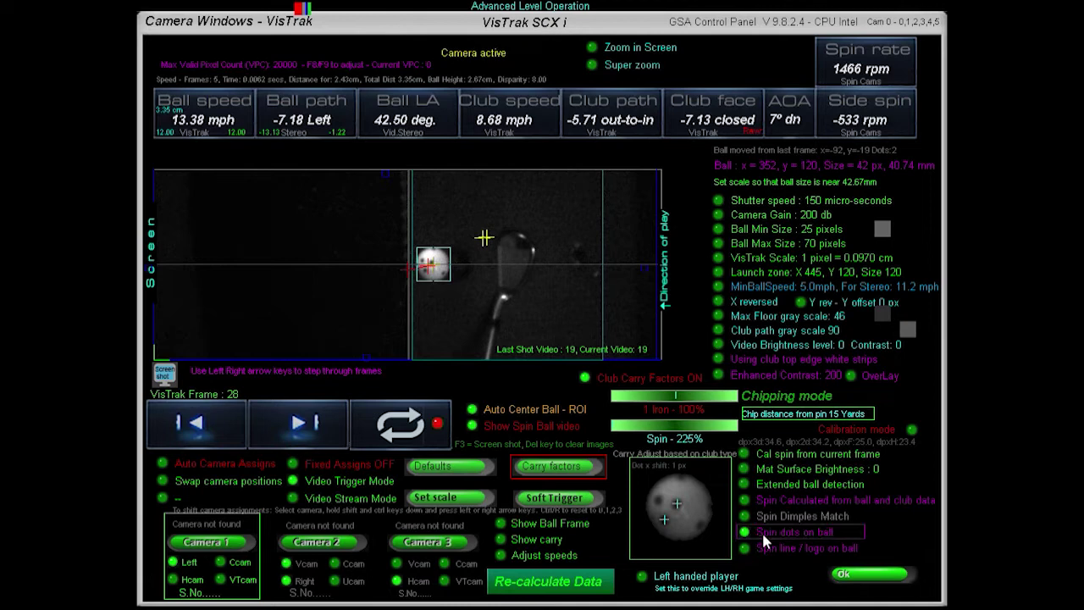
View Camera 2, return to Camera 1 and advance the overhead shot video to frame 8 to check the dot detection.
left_click(347, 550)
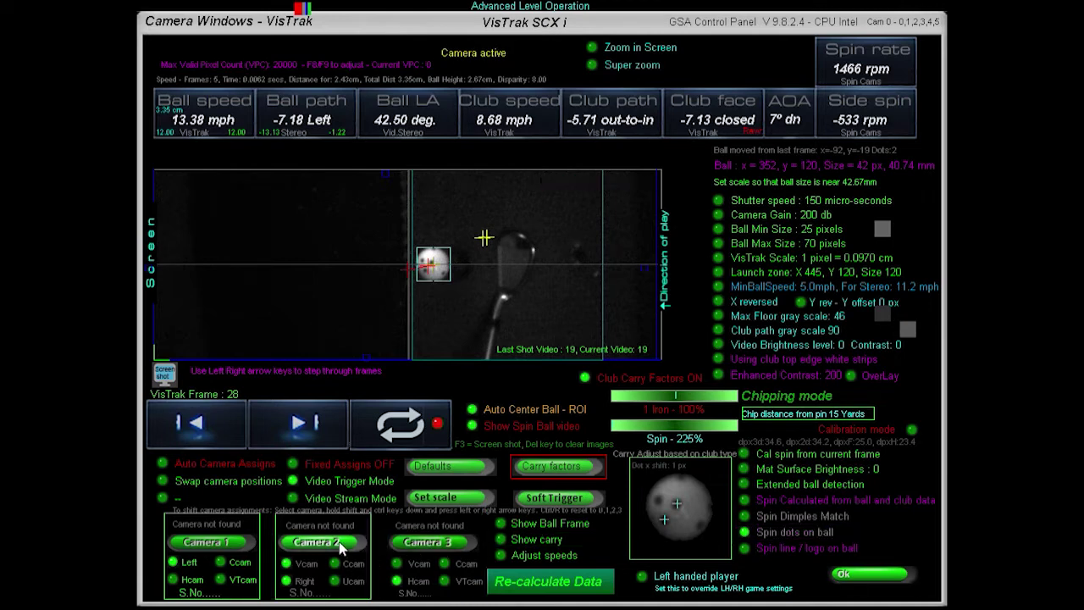
left_click(219, 542)
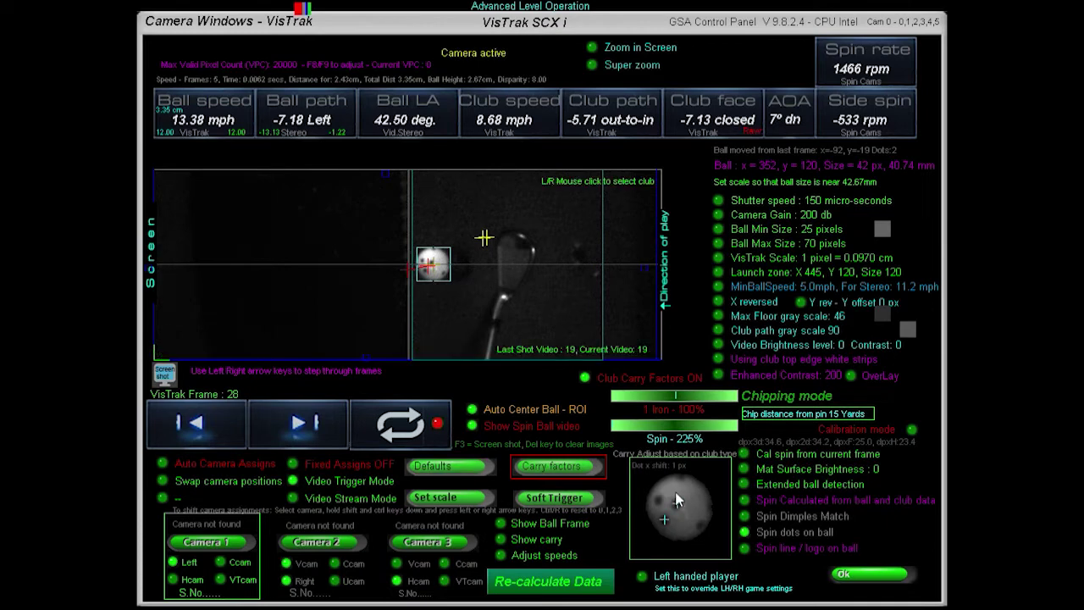
key("Right")
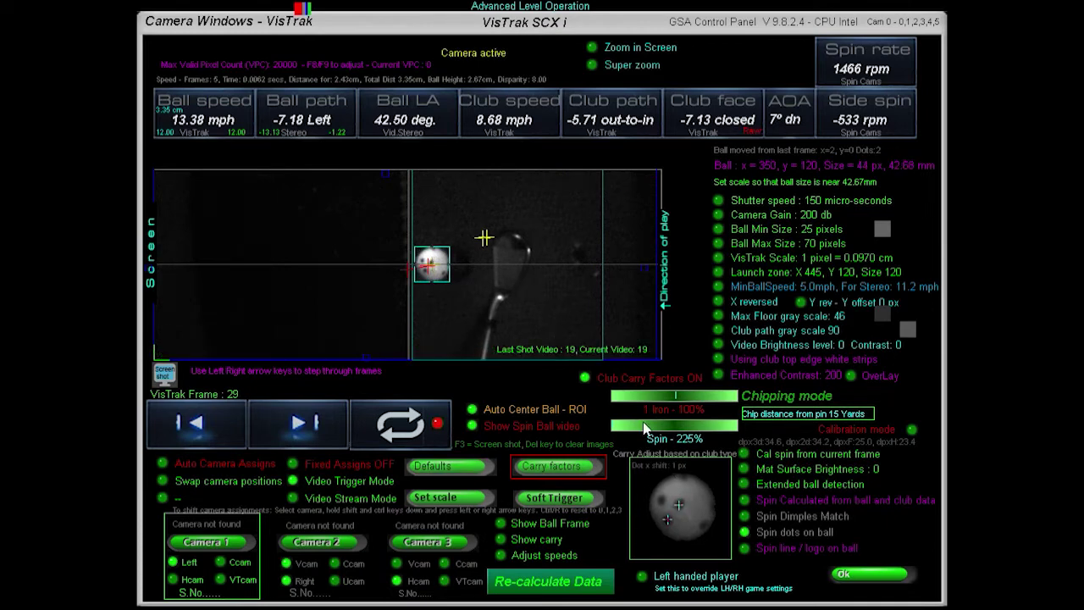
key("Right")
key("Right")
key("Right")
key("Right")
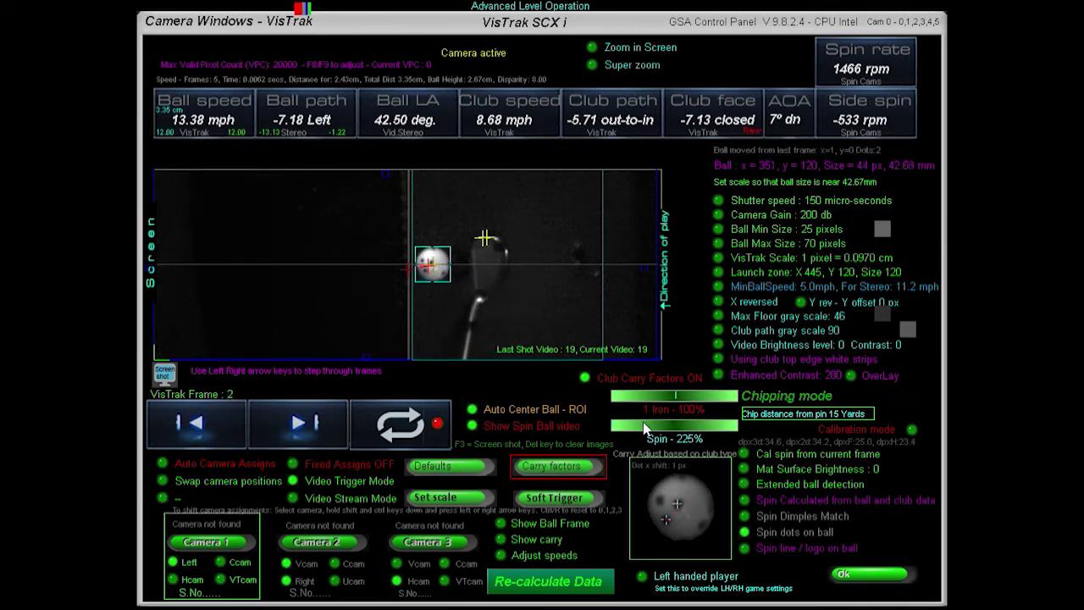
key("Right")
key("Right")
key("Right")
key("Right")
key("Right")
key("Right")
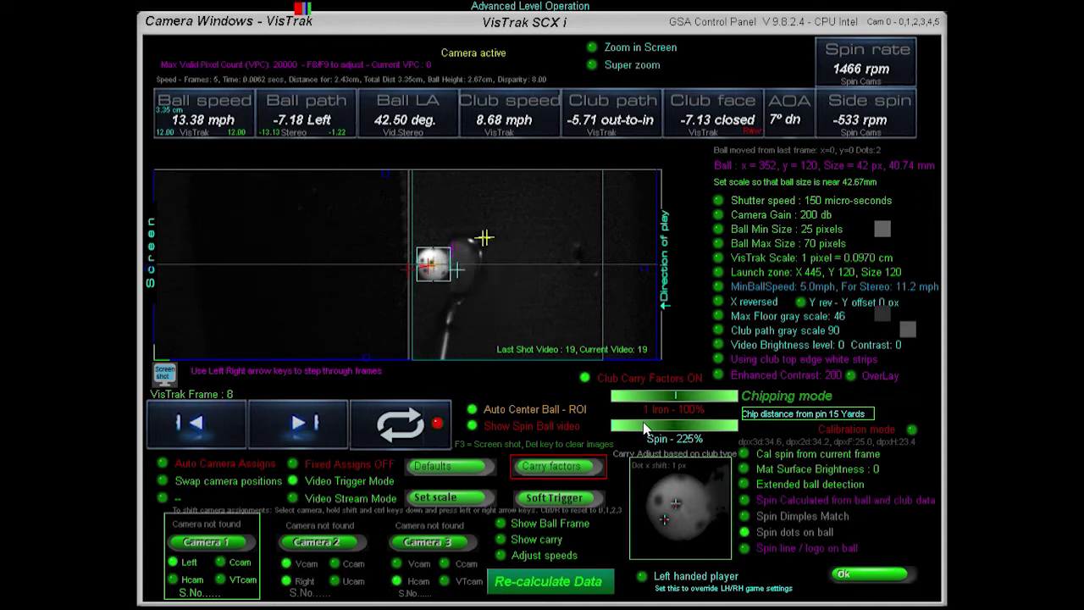
Step through the strike frames to compare the ball's dot positions around frame 12, and loop the shot video.
key("Right")
key("Right")
key("Right")
key("Right")
key("Right")
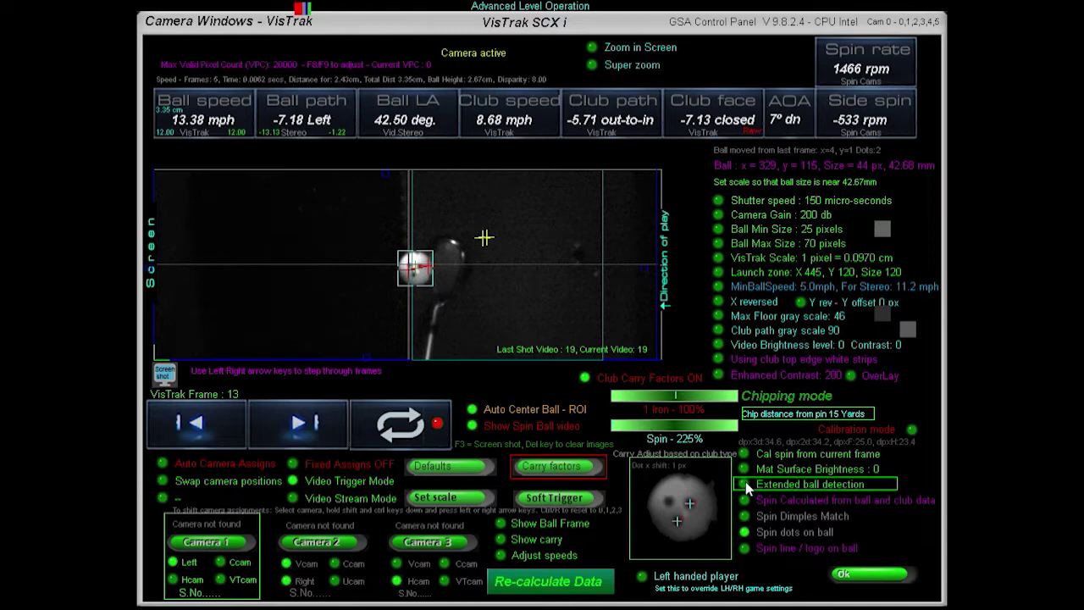
key("Left")
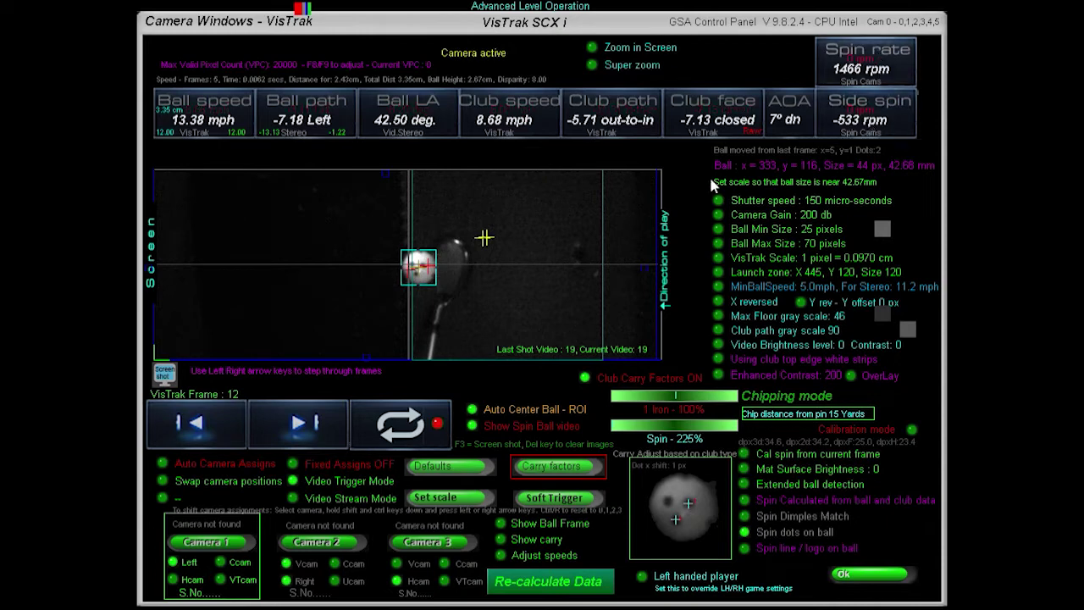
left_click(401, 426)
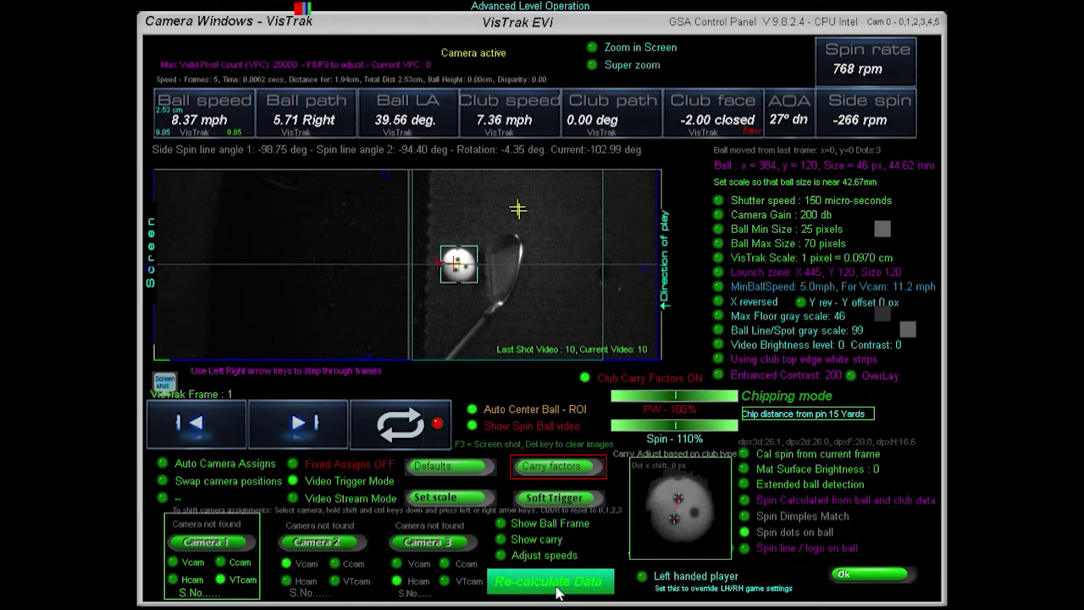
Re-calculate the shot data using spin calculated from ball and club data, and again using spin dots on ball.
left_click(560, 593)
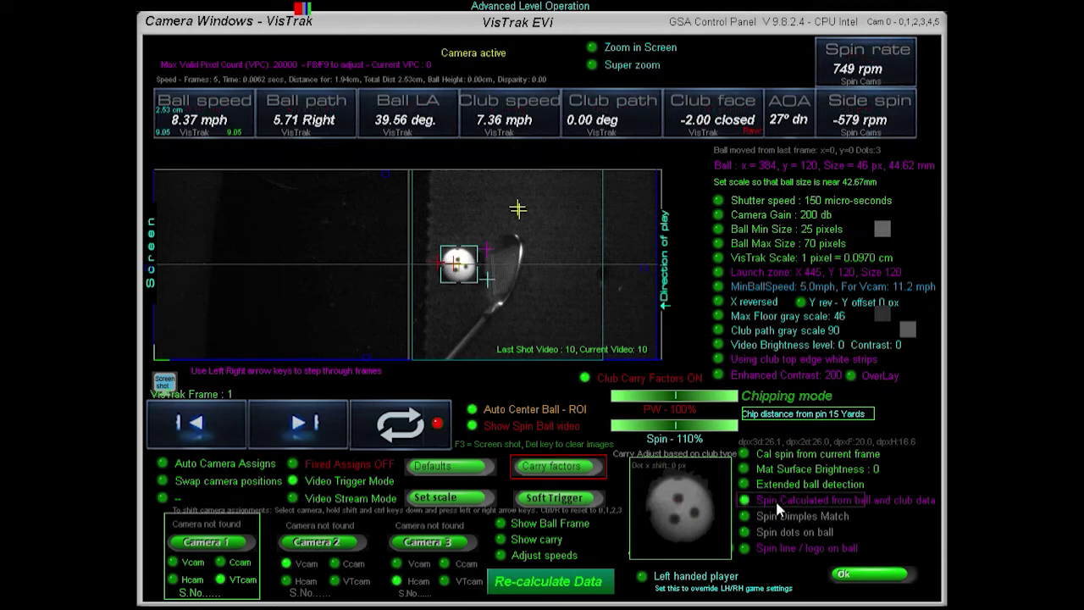
left_click(569, 585)
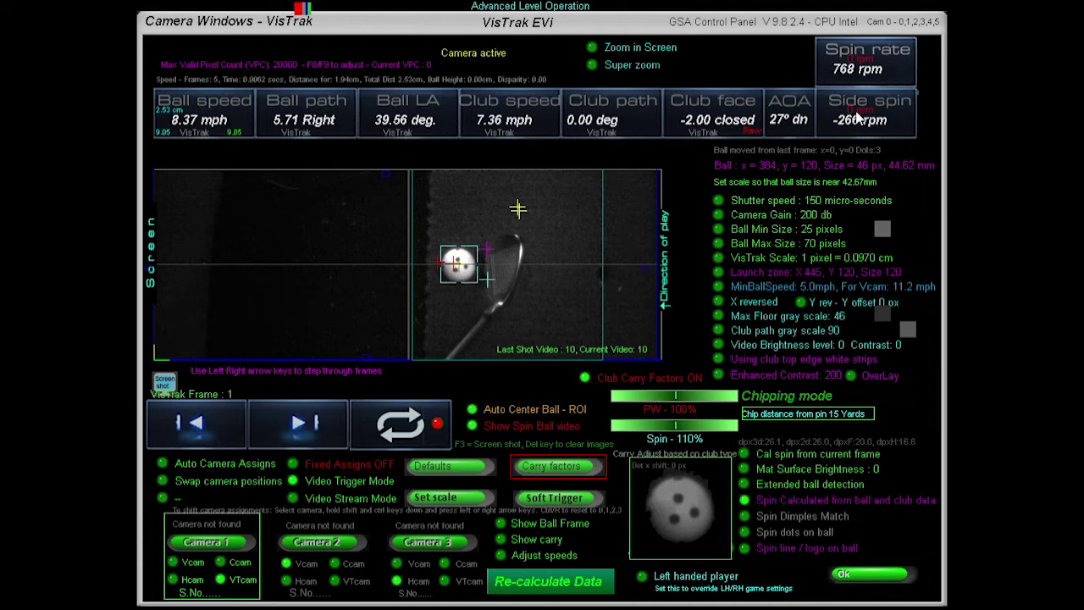
left_click(767, 533)
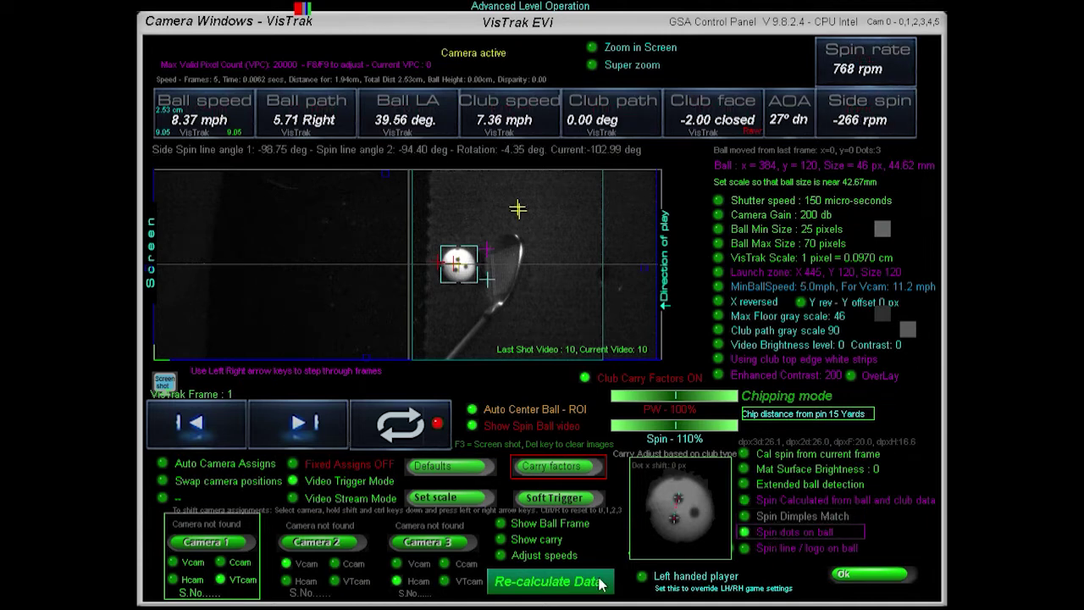
left_click(573, 584)
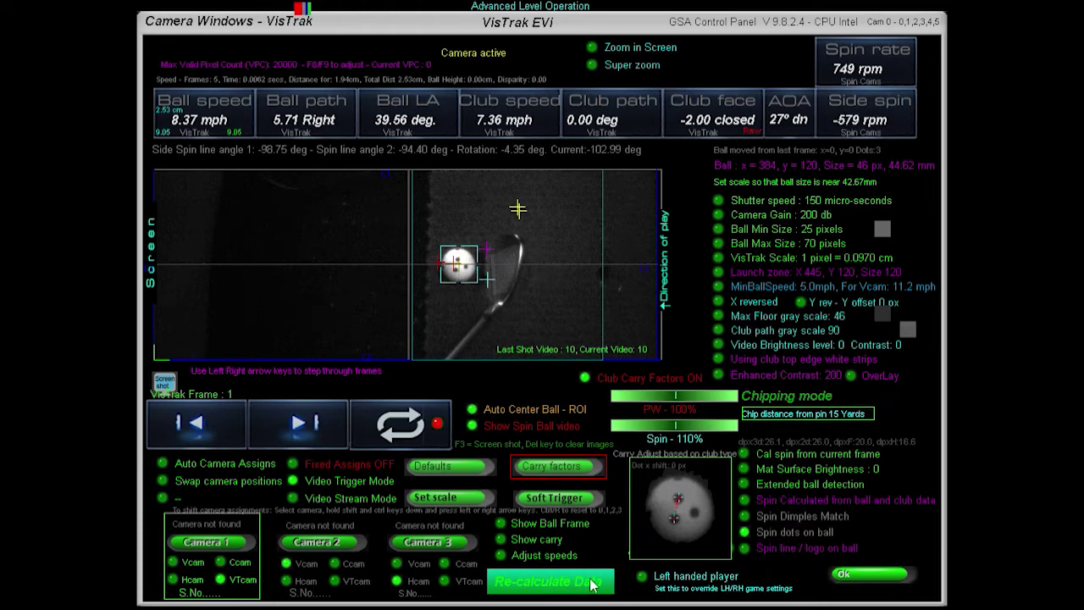
Switch the spin method back to calculated from ball and club data and re-calculate the shot data.
left_click(768, 503)
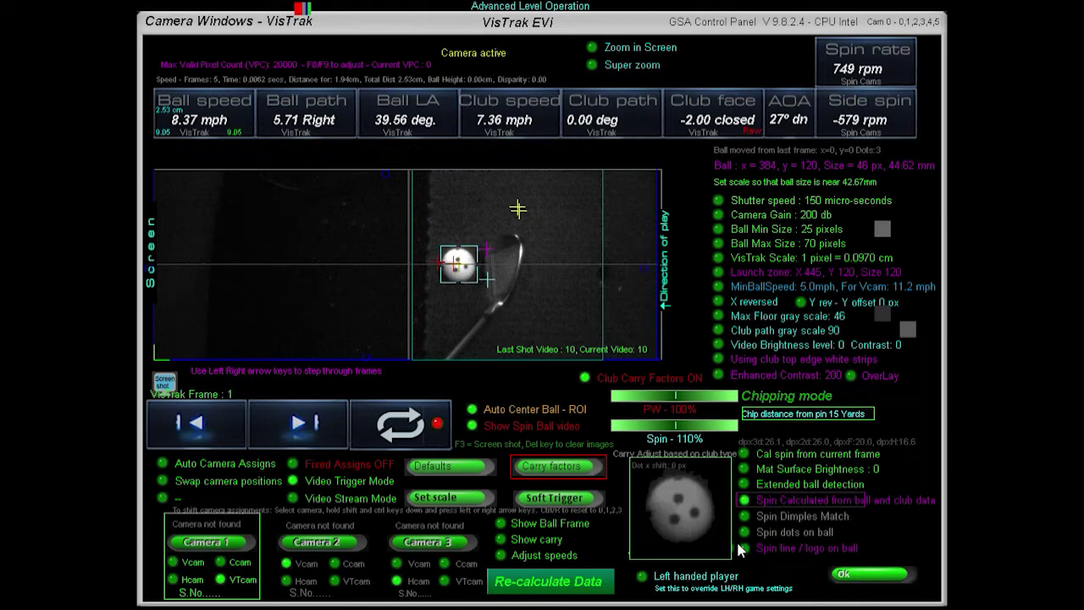
left_click(590, 590)
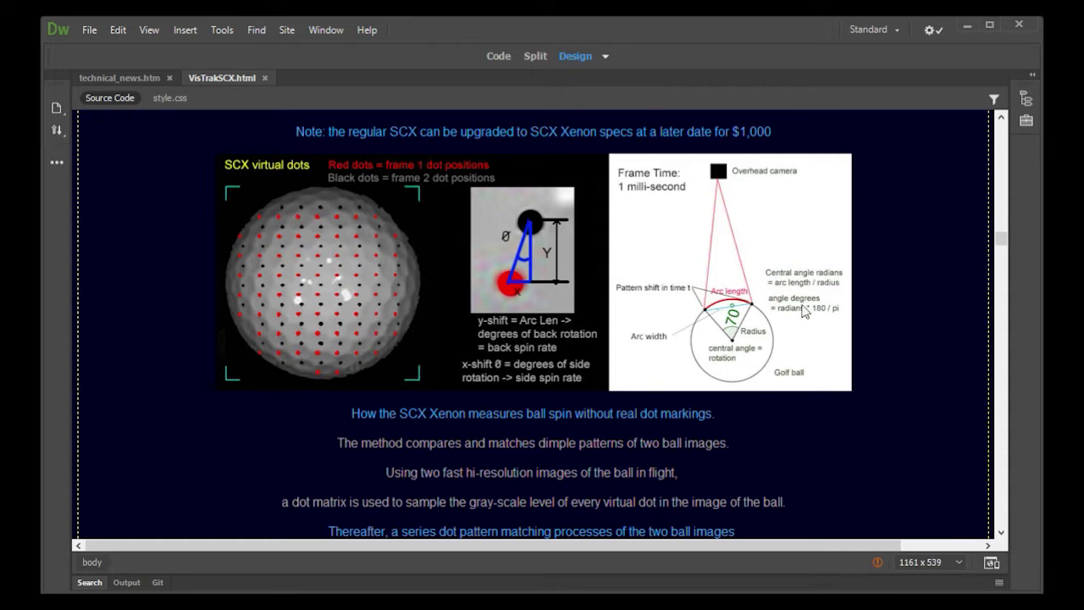
Read the SCX virtual dots and dimple pattern matching explanation in VisTrakSCX.html in Dreamweaver.
left_click_drag(1006, 244, 1007, 263)
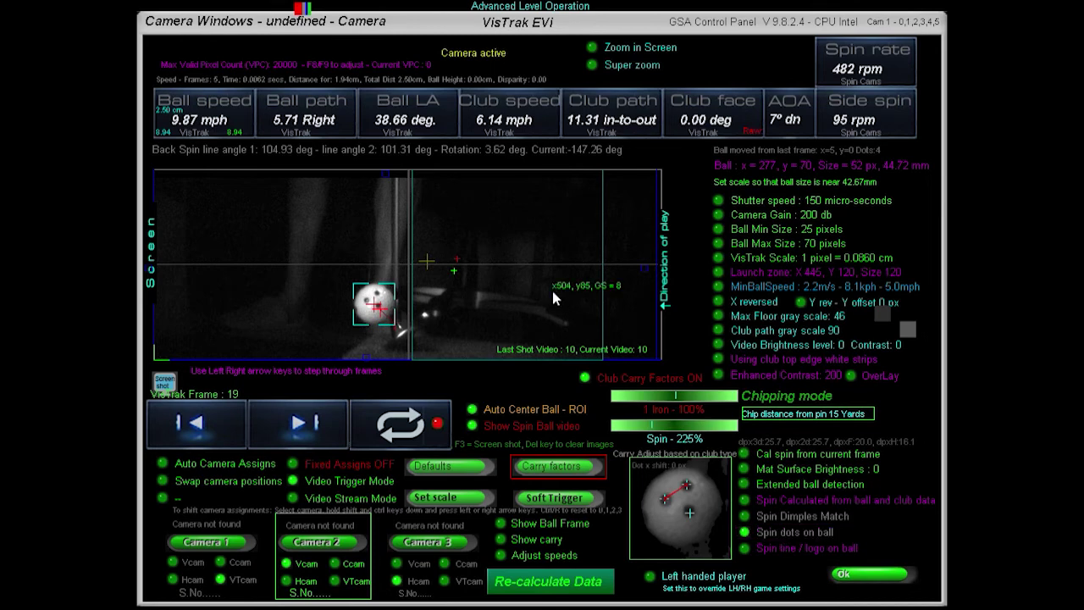
In the Camera 2 video of the dot-marked ball, step forward from frame 19 through frame 29 to frame 0, examining the dot line angle.
key("Right")
key("Right")
key("Right")
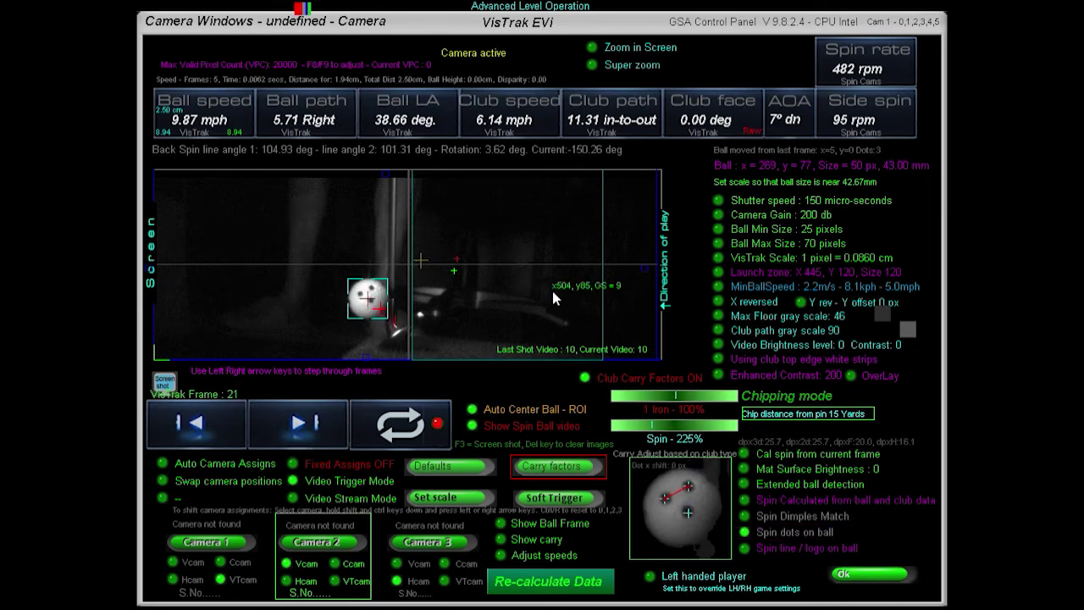
key("Right")
key("Right")
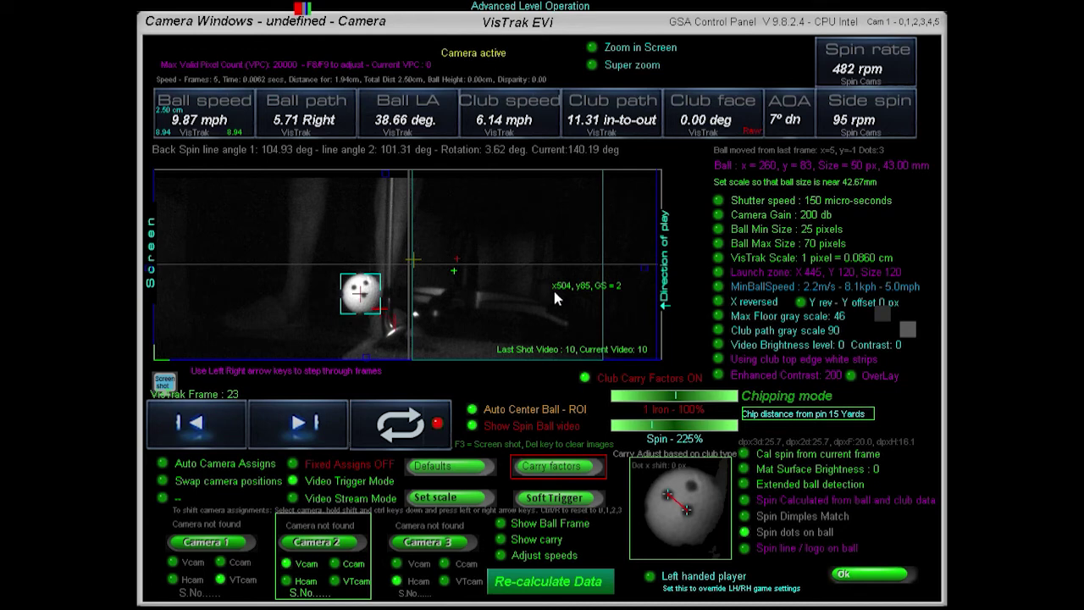
key("Right")
key("Right")
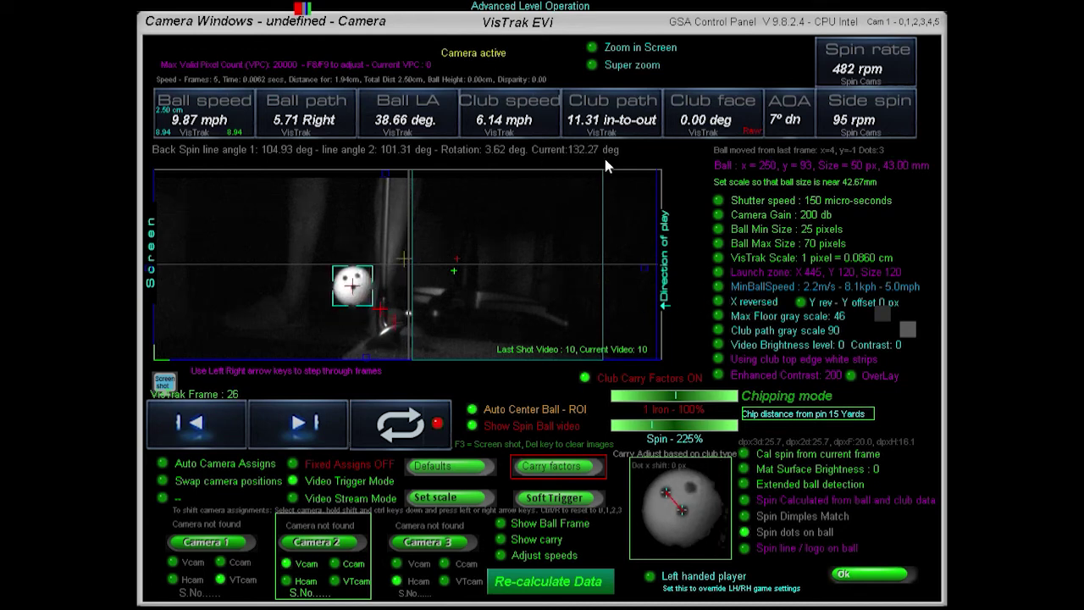
key("Right")
key("Right")
key("Right")
key("Right")
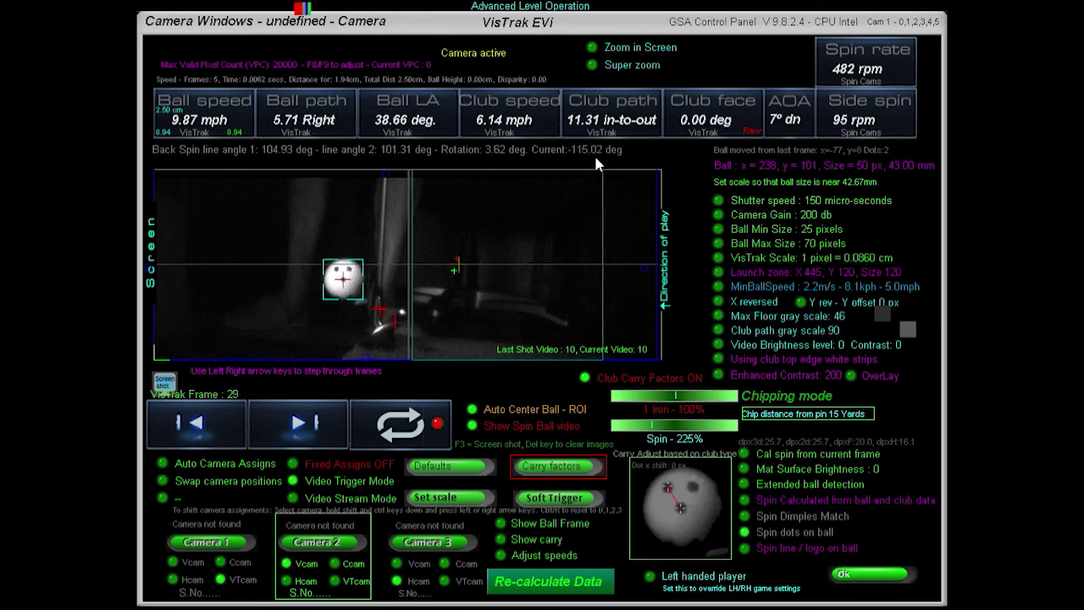
key("Right")
key("Right")
key("Right")
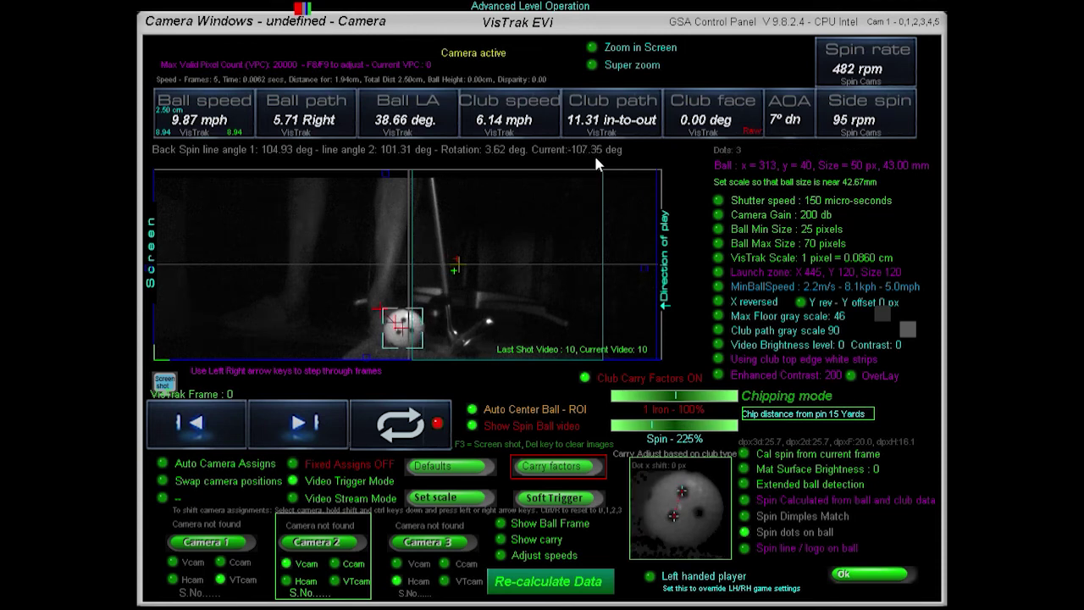